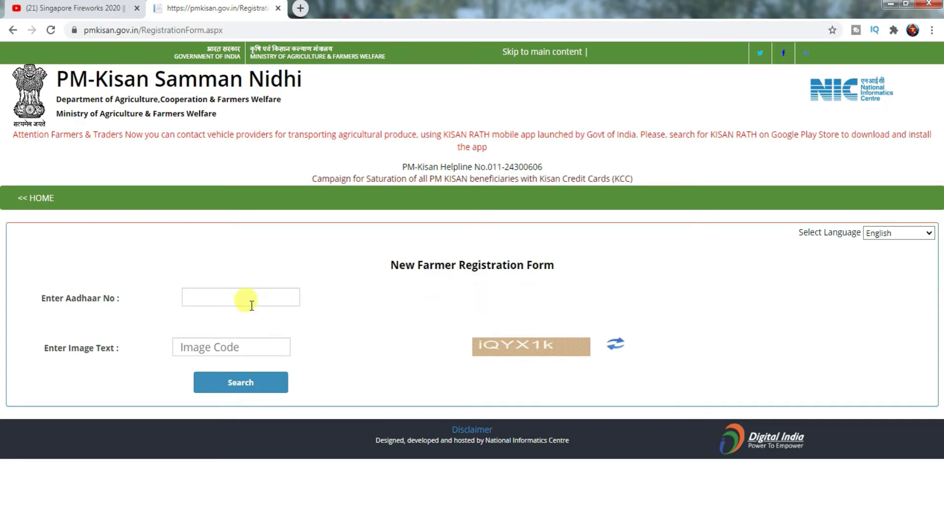
# Search the farmer's Aadhaar number with the image code and dismiss the no-record-found message
pyautogui.click(236, 299)
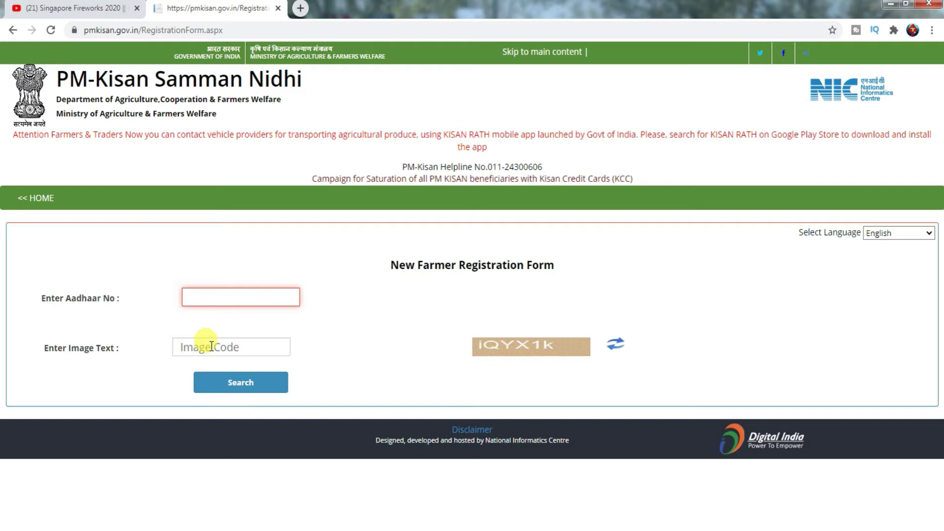
pyautogui.click(214, 295)
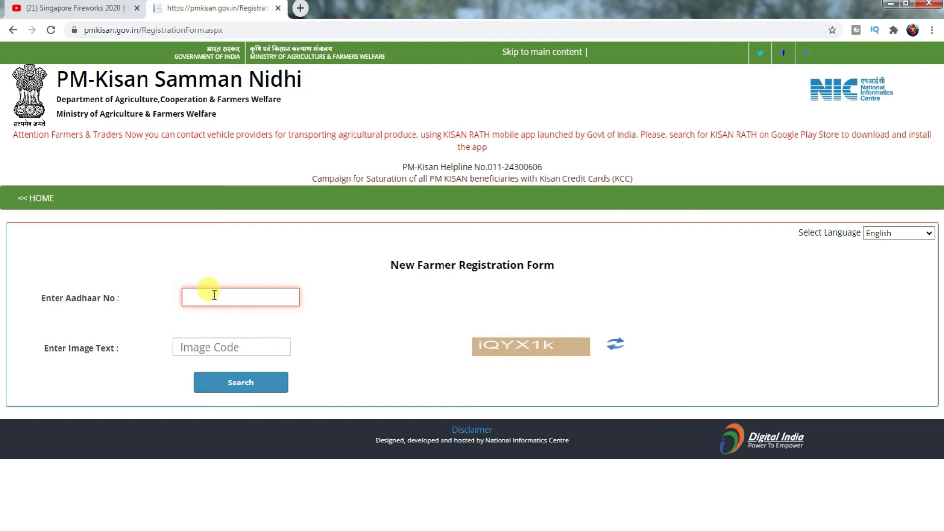
pyautogui.click(218, 345)
pyautogui.write('iQYX1k')
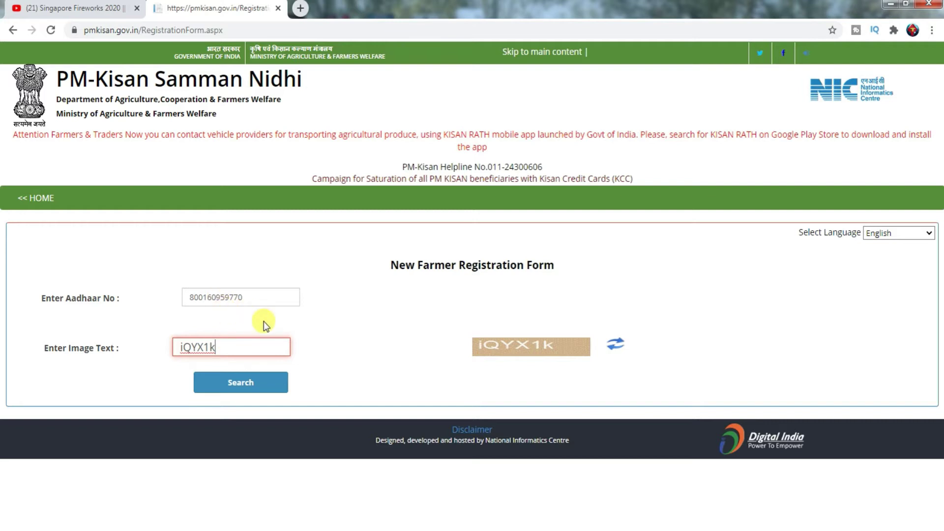
pyautogui.click(246, 384)
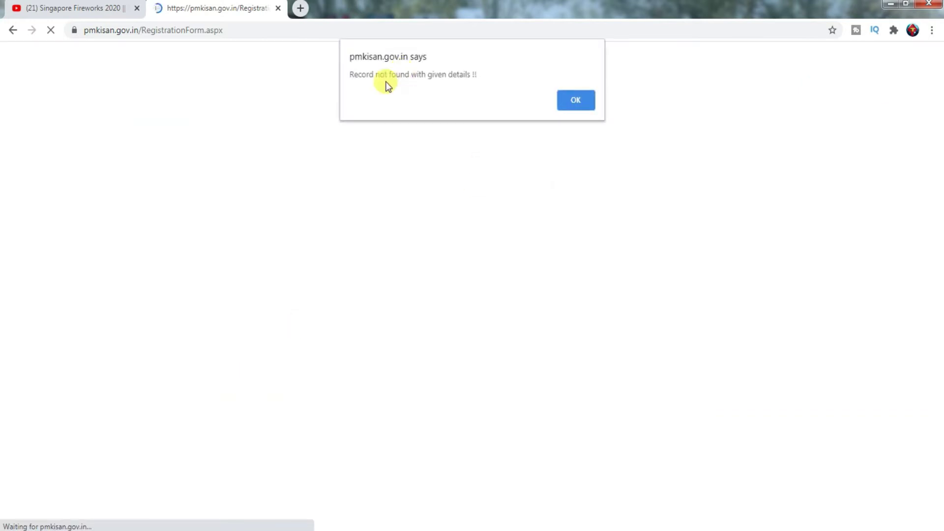
pyautogui.click(583, 101)
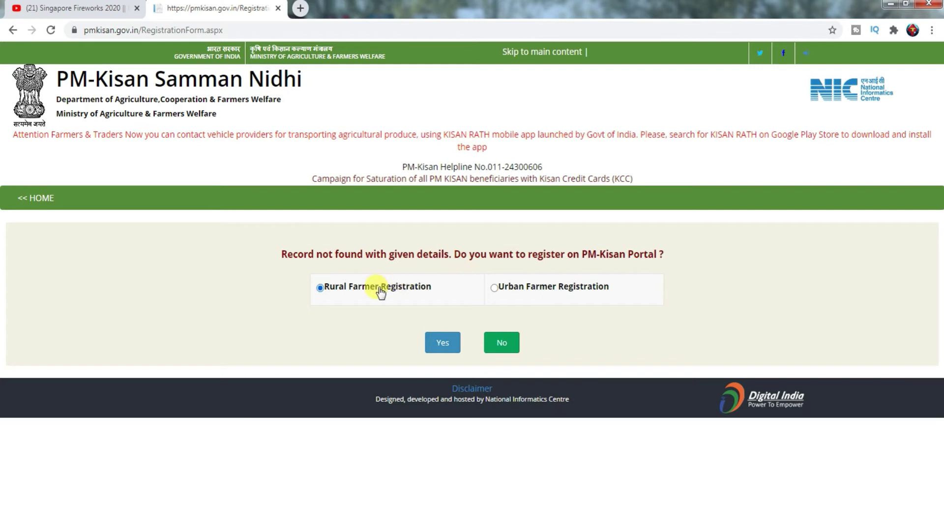
# Agree to register as a rural farmer and set the state to West Bengal
pyautogui.click(442, 344)
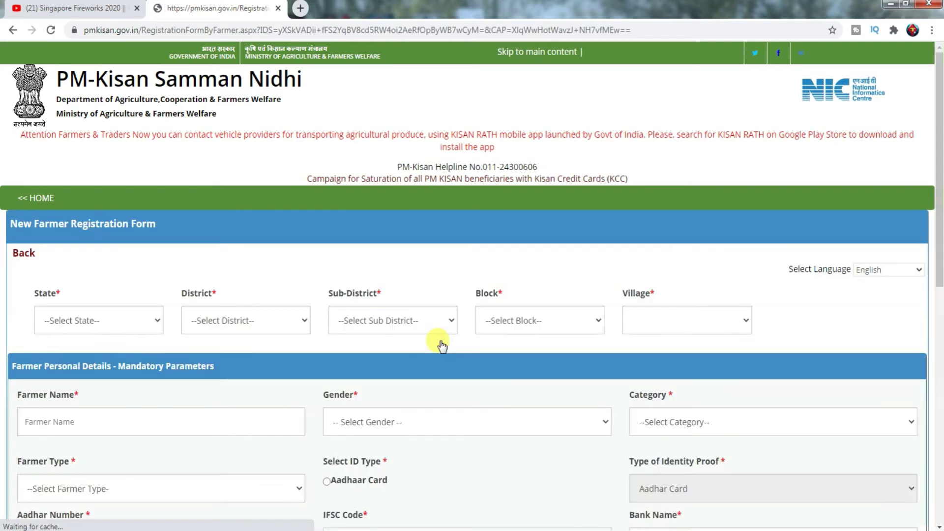
pyautogui.moveTo(942, 201); pyautogui.dragTo(942, 204)
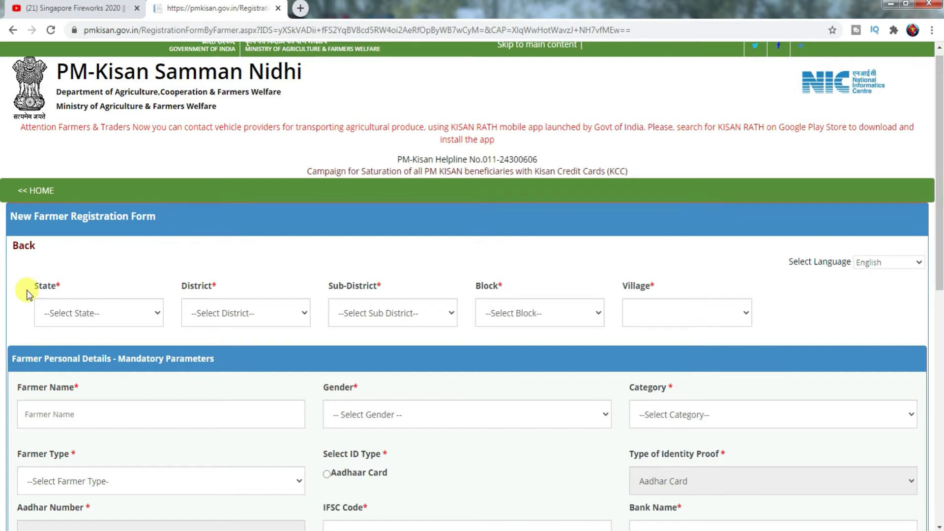
pyautogui.click(151, 318)
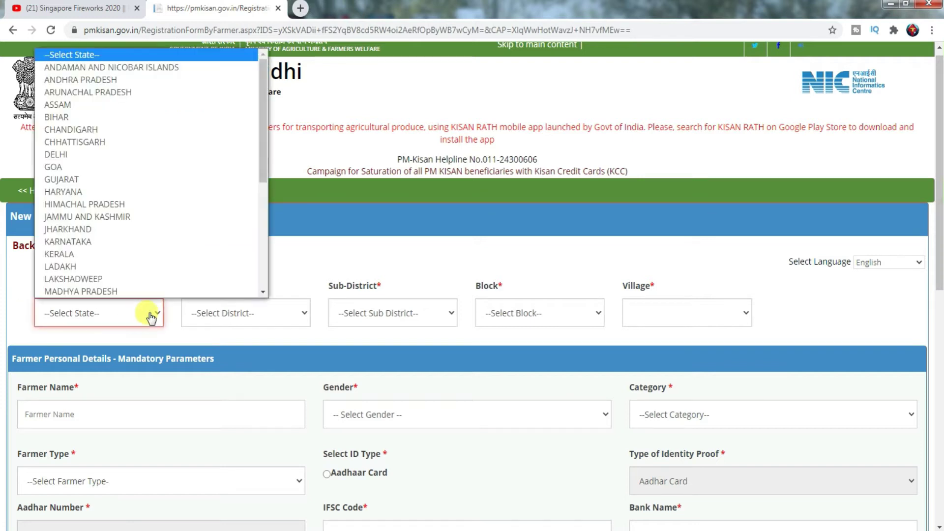
pyautogui.click(287, 320)
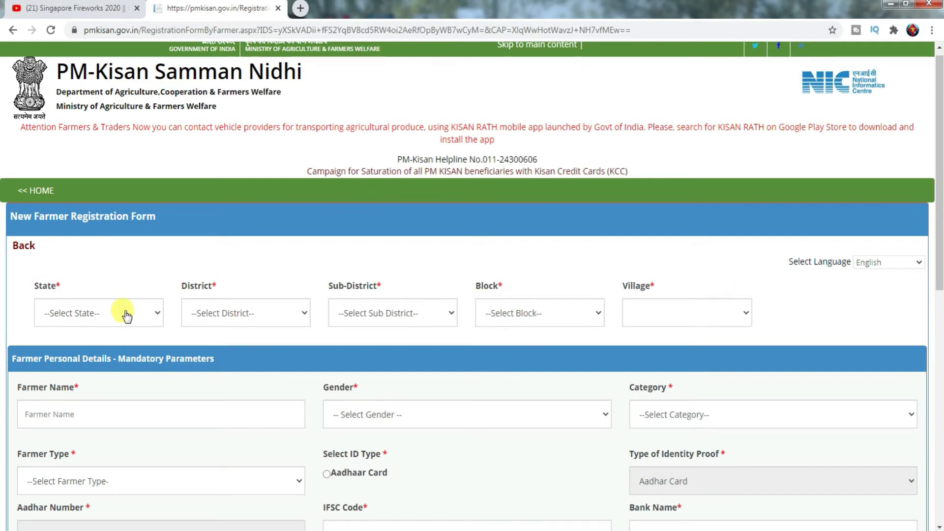
pyautogui.click(155, 317)
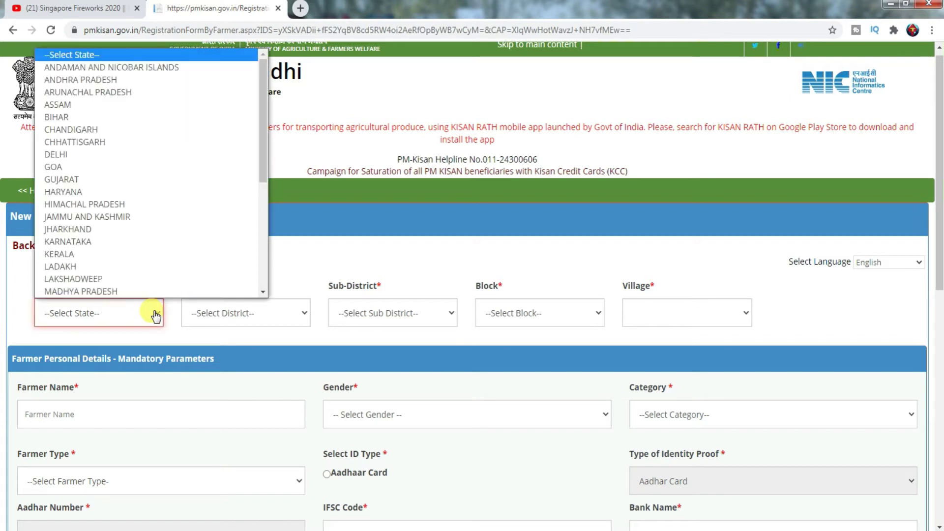
pyautogui.press('w')
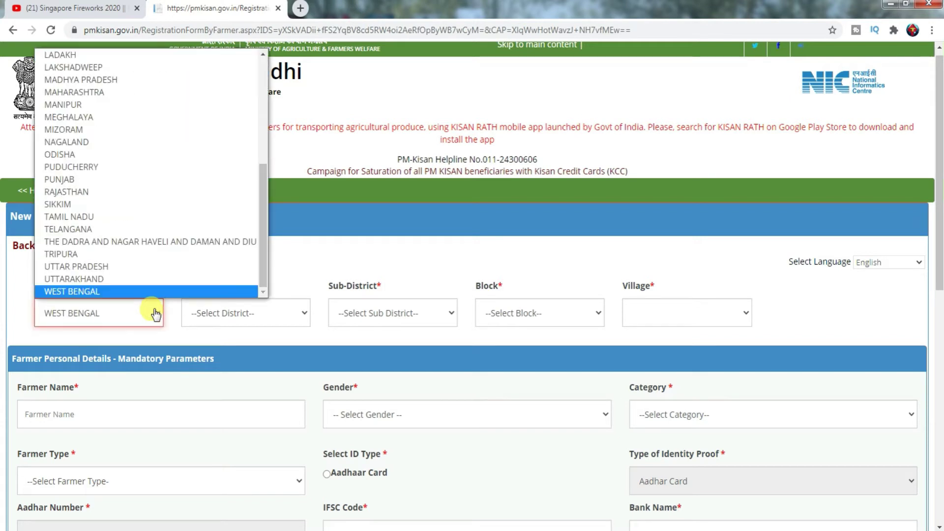
pyautogui.click(151, 291)
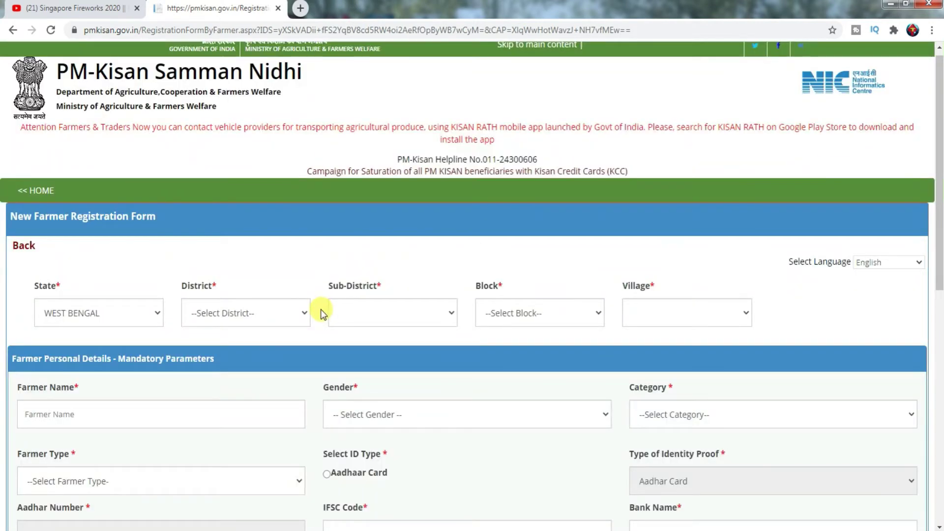
# Set district 24 Paraganas North, sub-district and block Hasnabad, and village Chak Khanpukur
pyautogui.click(305, 316)
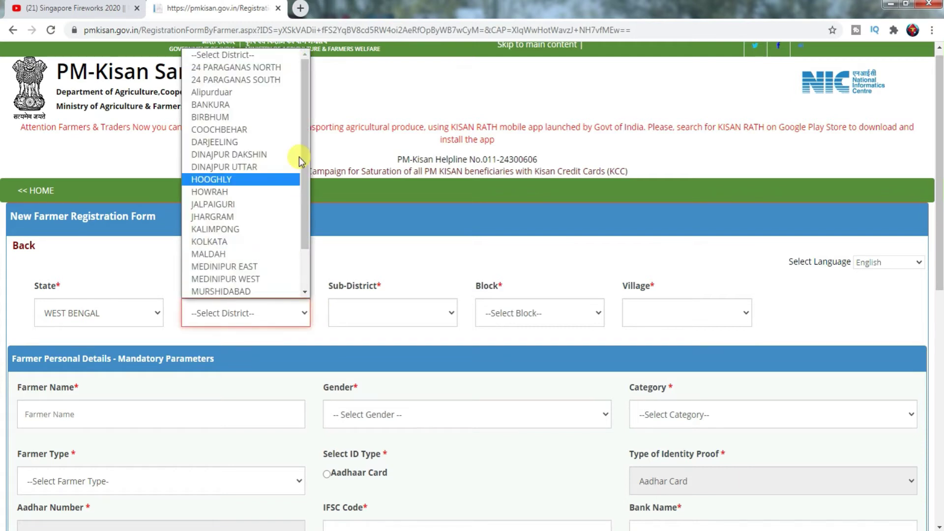
pyautogui.click(259, 75)
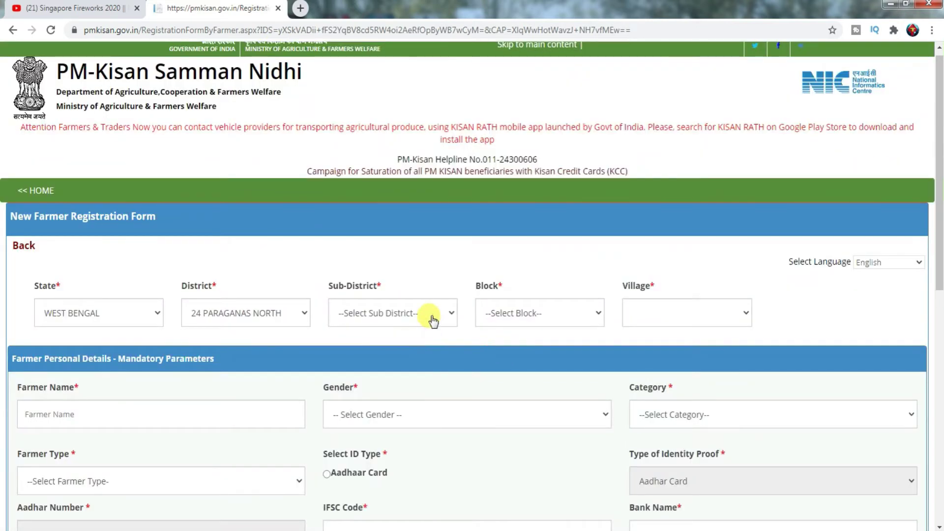
pyautogui.click(433, 320)
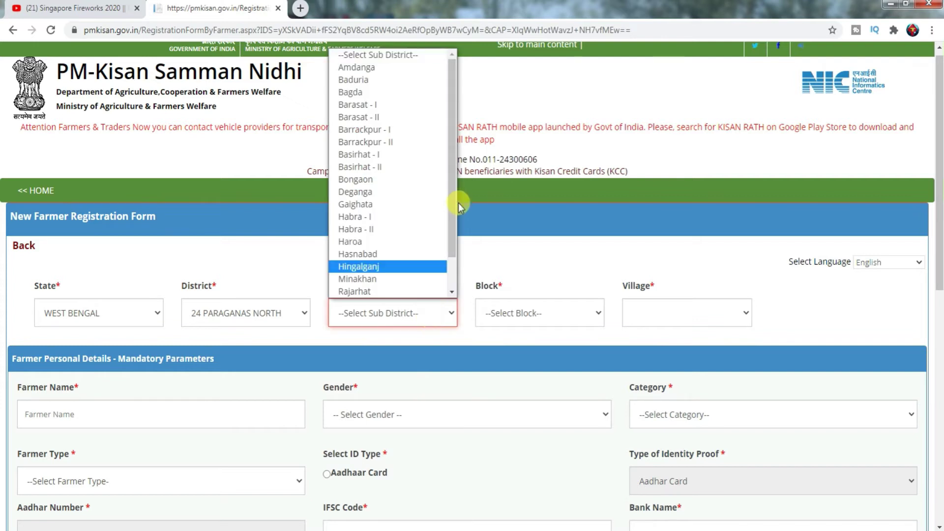
pyautogui.click(390, 254)
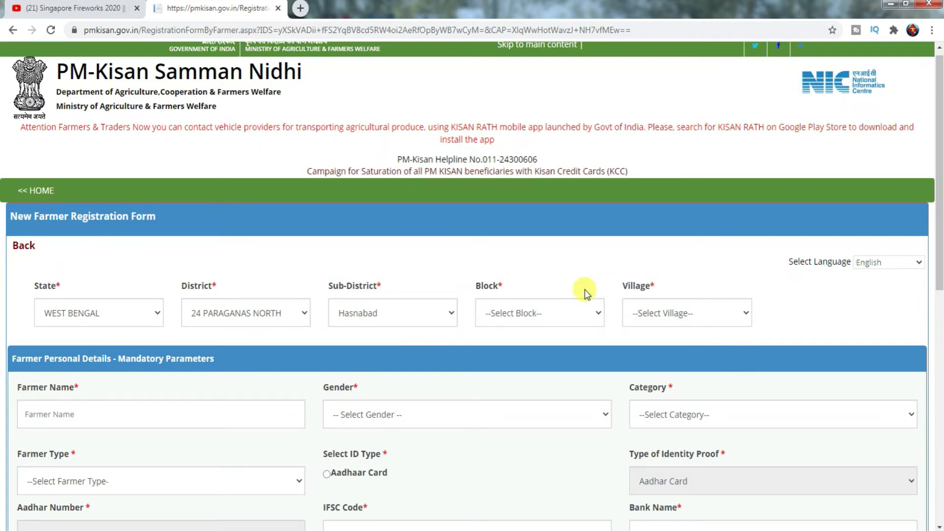
pyautogui.click(586, 314)
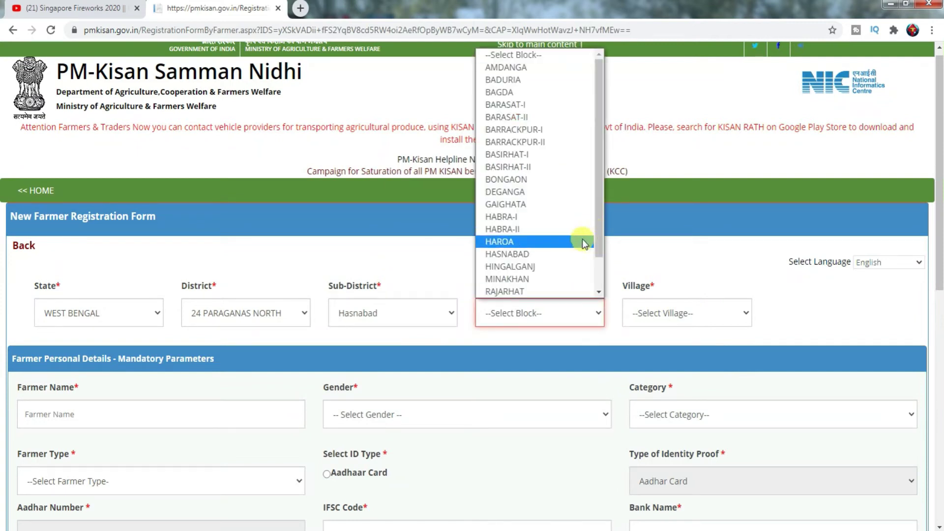
pyautogui.click(573, 254)
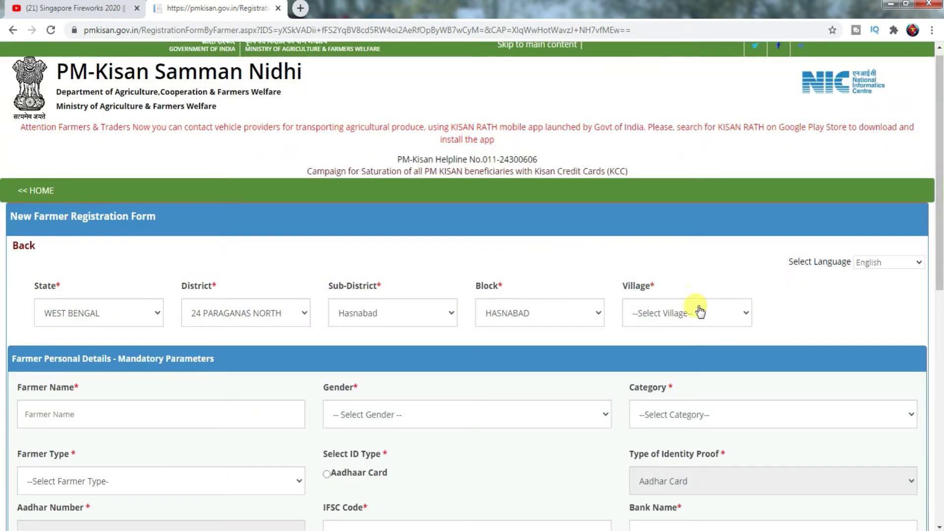
pyautogui.click(726, 313)
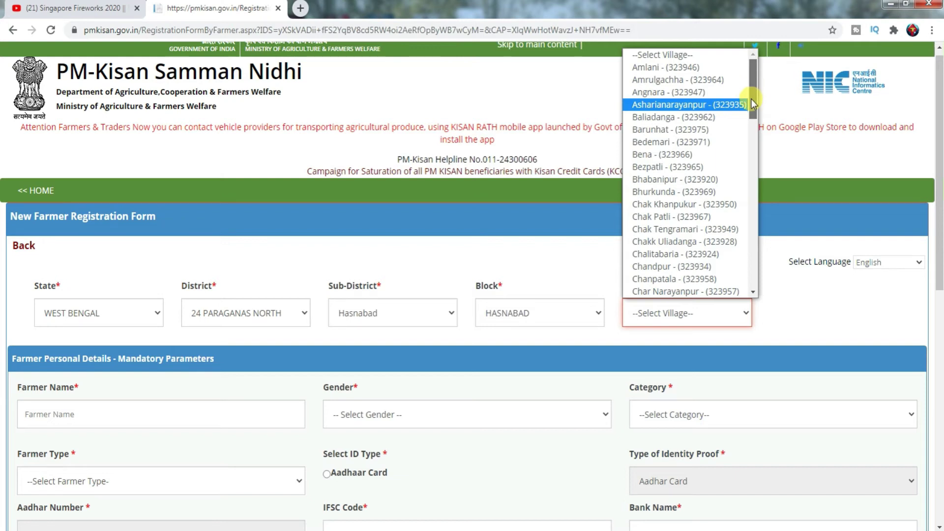
pyautogui.moveTo(750, 105); pyautogui.dragTo(751, 110)
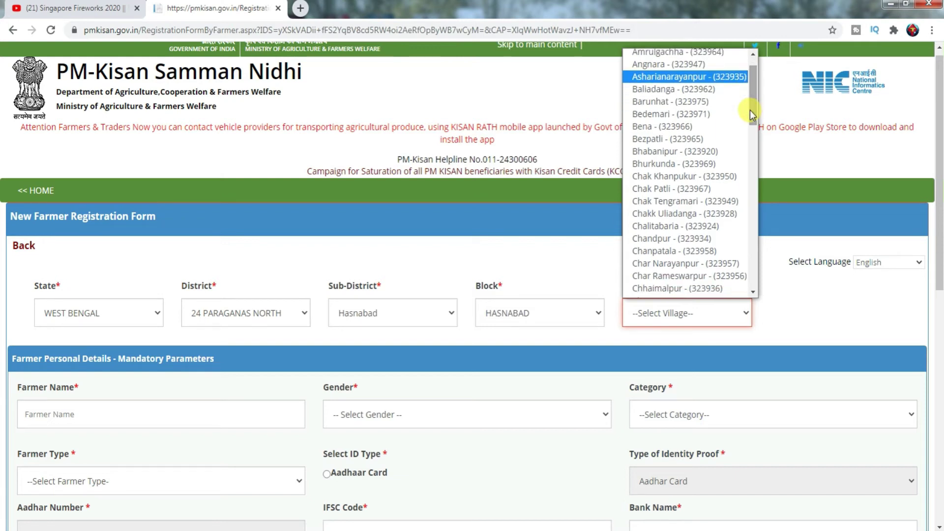
pyautogui.click(686, 176)
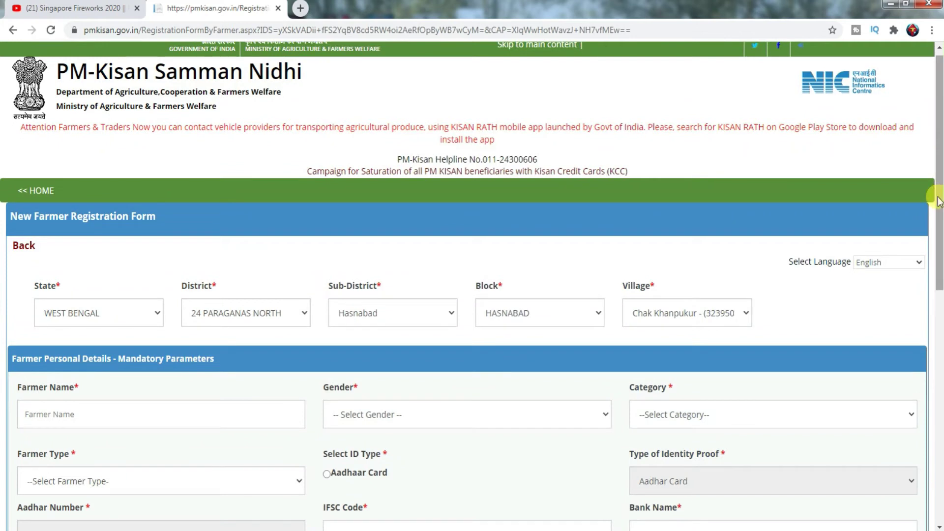
# Paste the farmer's full name and set category SC and farmer type Small (1-2Ha)
pyautogui.moveTo(940, 202); pyautogui.dragTo(939, 239)
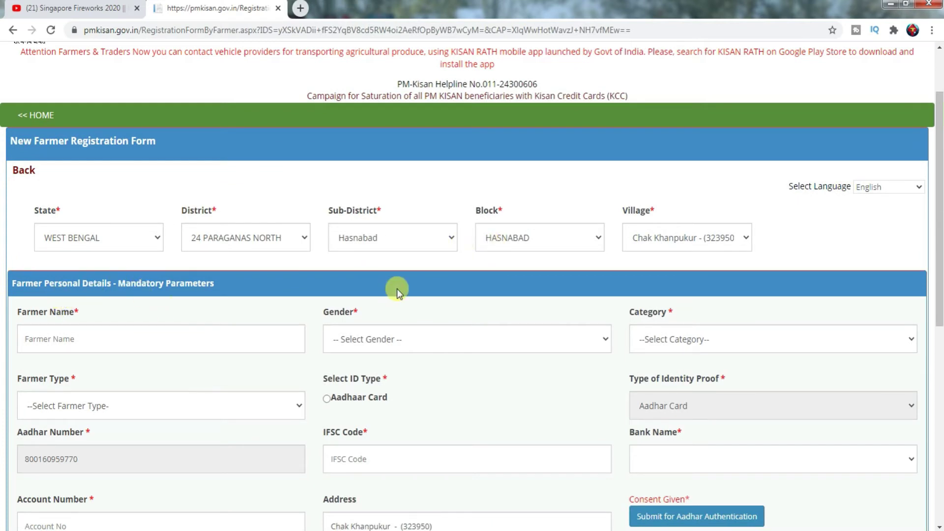
pyautogui.moveTo(939, 302); pyautogui.dragTo(939, 344)
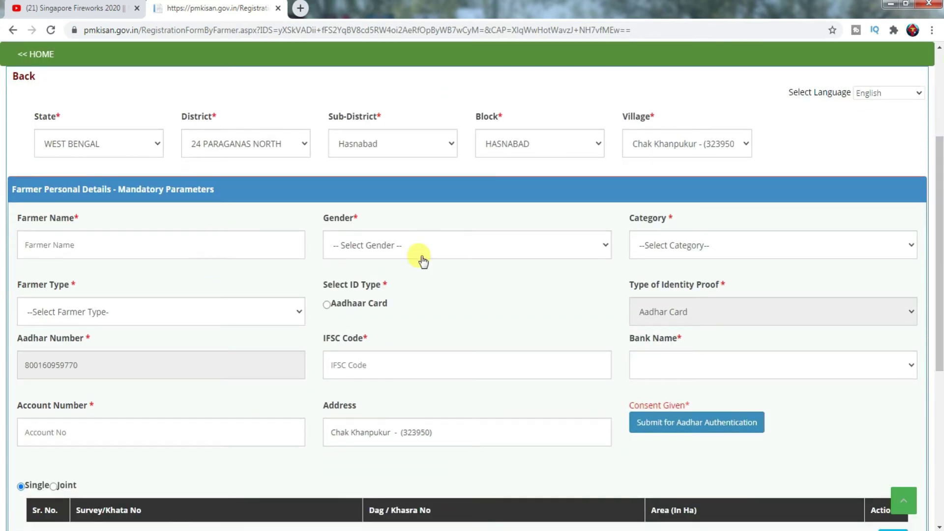
pyautogui.click(102, 244)
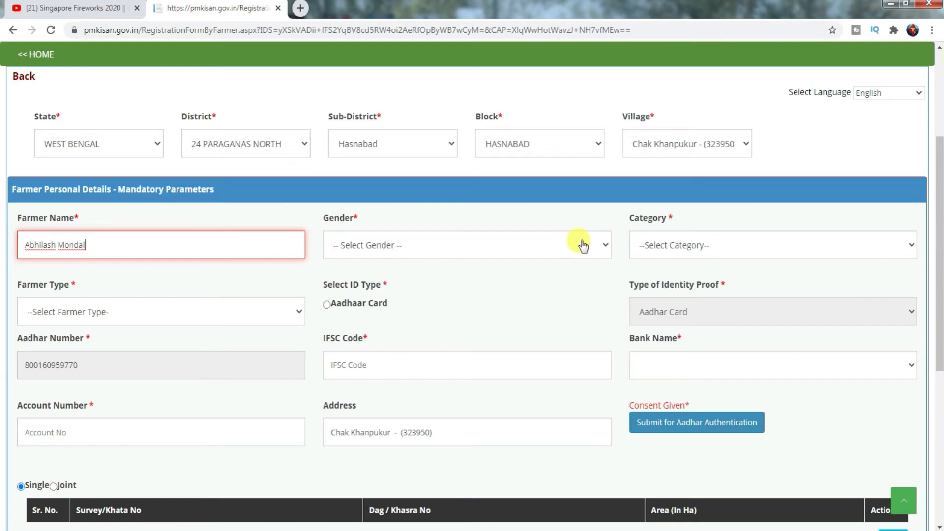
pyautogui.click(762, 243)
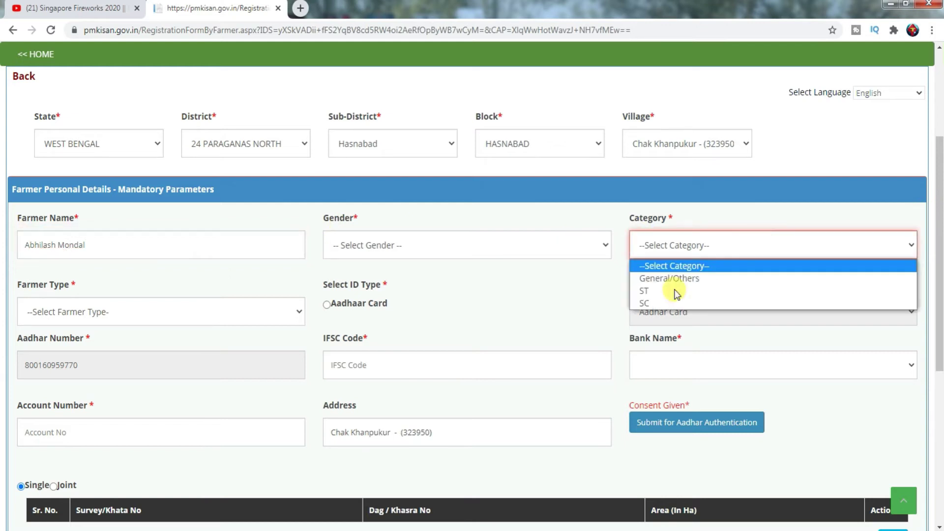
pyautogui.click(662, 302)
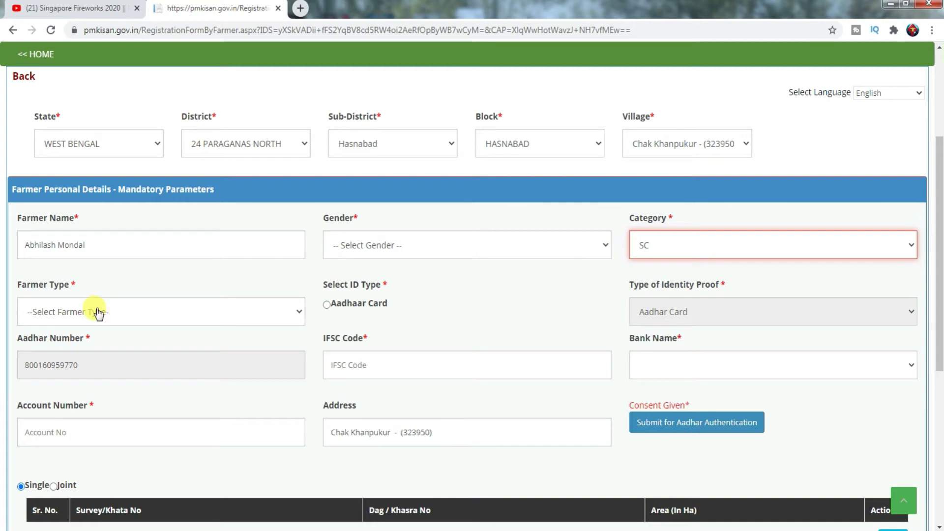
pyautogui.click(295, 313)
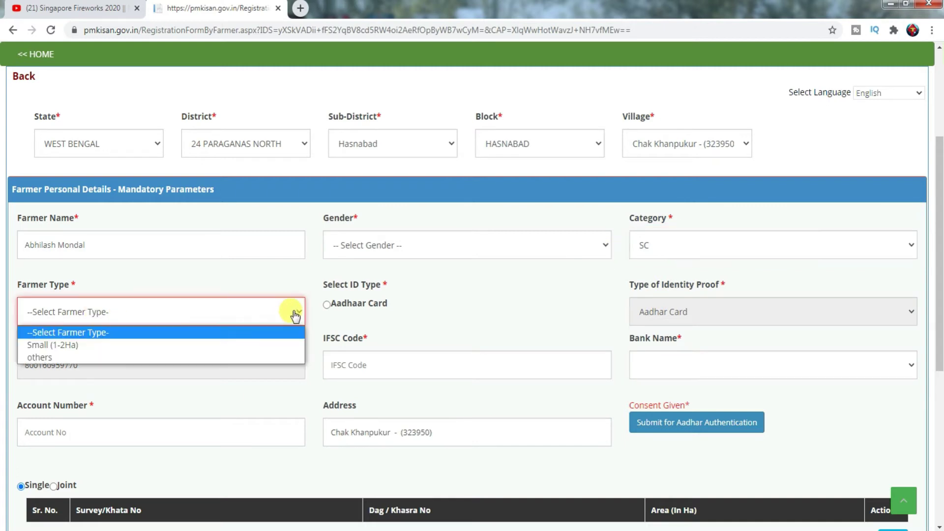
pyautogui.click(109, 345)
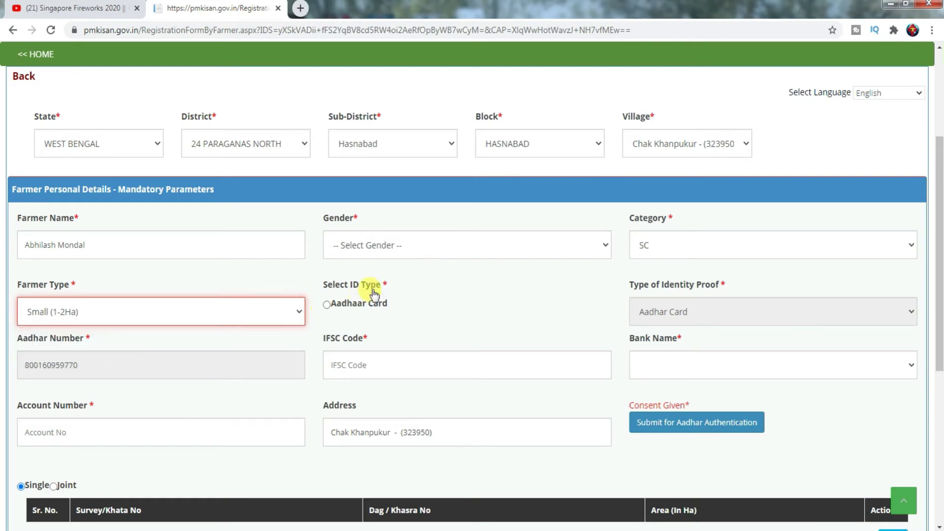
# Choose Aadhaar Card as ID type, gender Male, and submit the Aadhaar for authentication
pyautogui.click(327, 305)
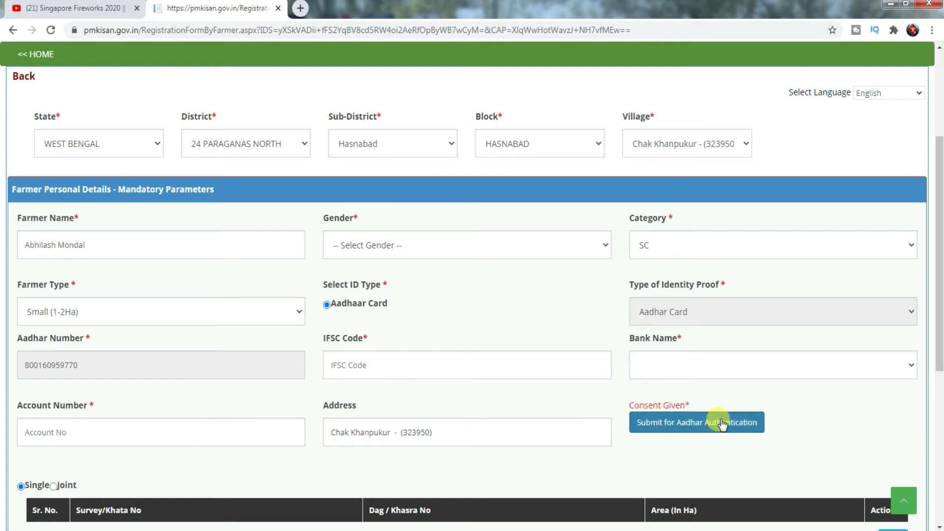
pyautogui.click(375, 243)
pyautogui.click(361, 278)
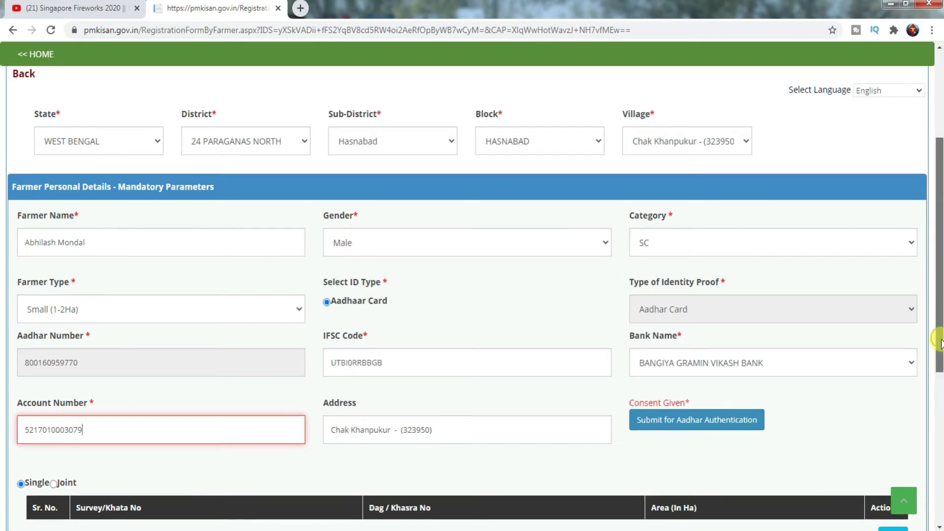
pyautogui.moveTo(940, 333); pyautogui.dragTo(940, 386)
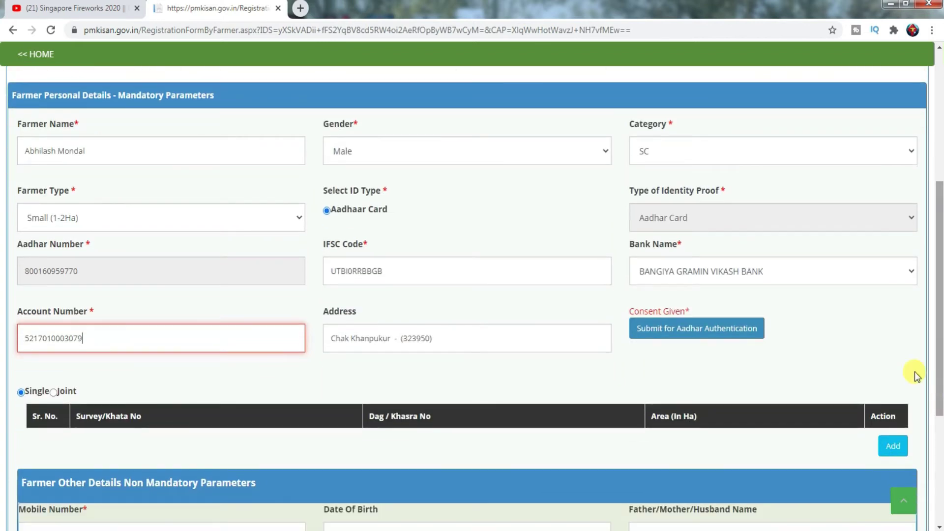
pyautogui.click(696, 335)
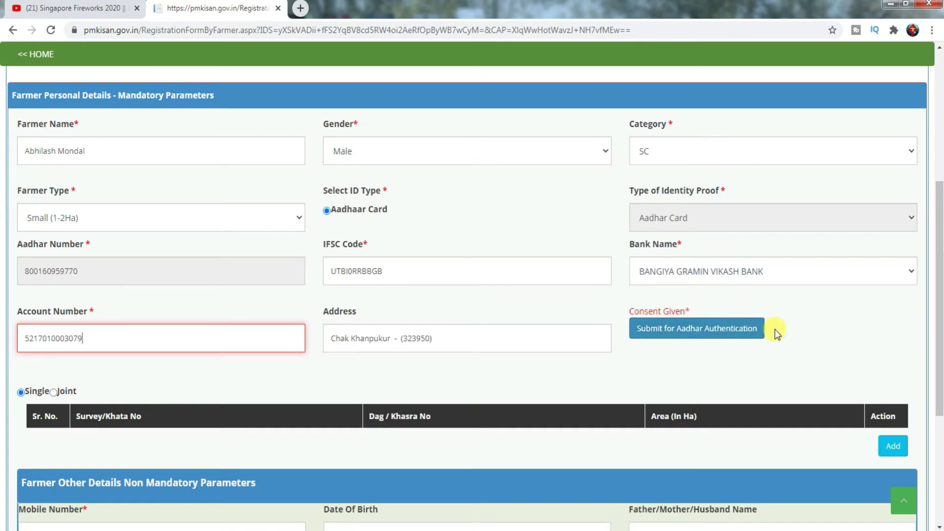
pyautogui.click(718, 334)
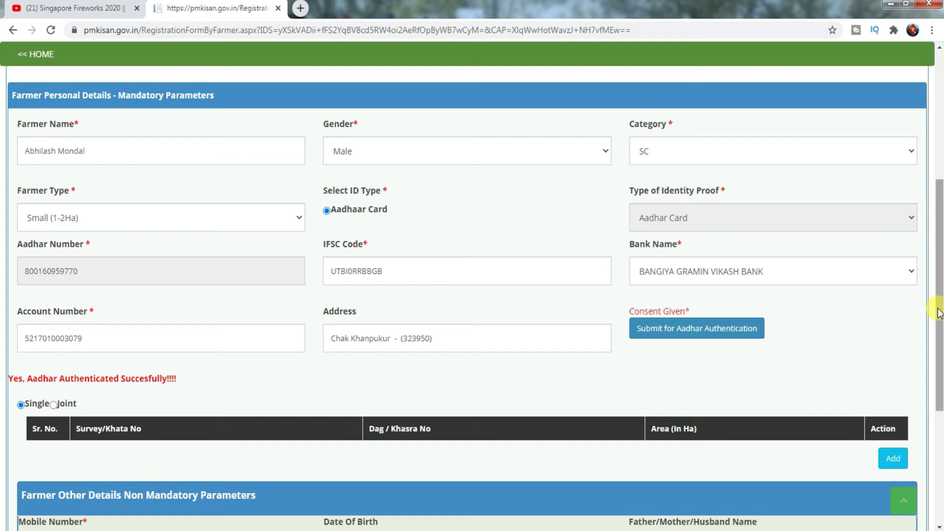
pyautogui.moveTo(939, 313); pyautogui.dragTo(937, 381)
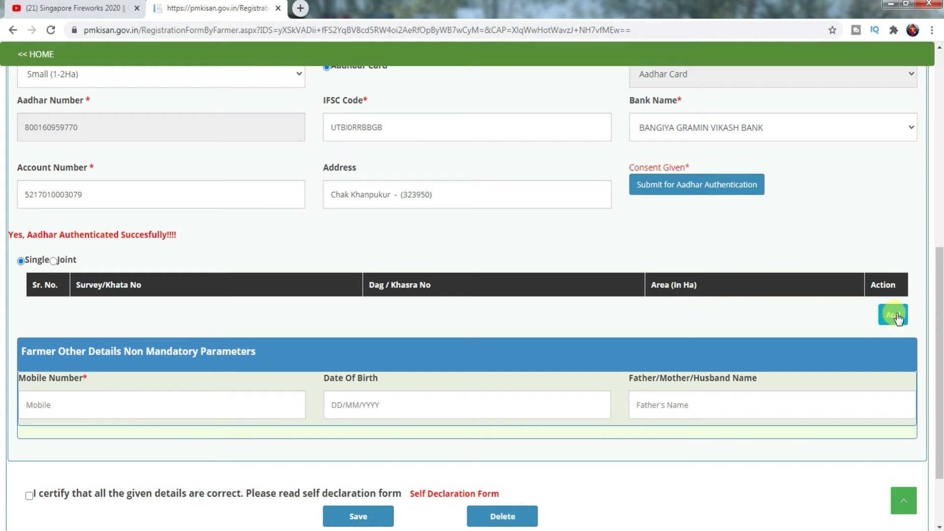
pyautogui.click(894, 315)
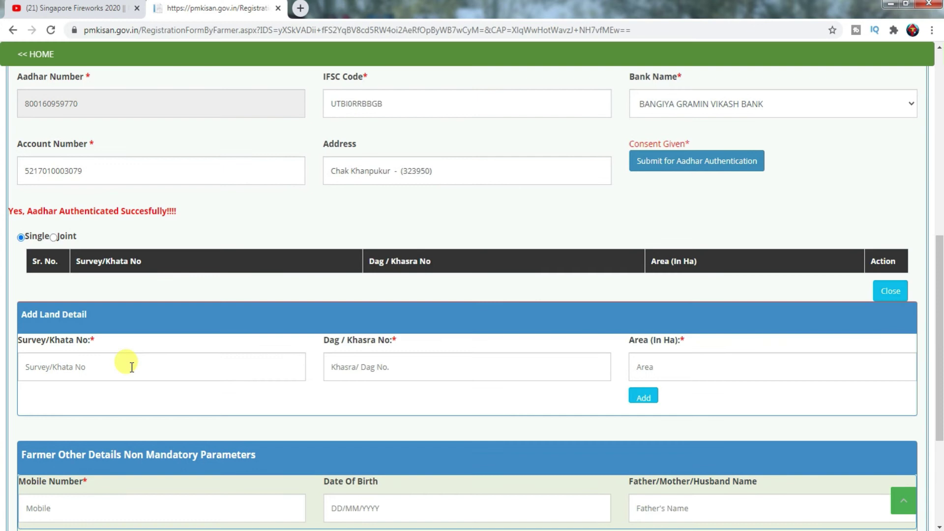
# Add a land plot with Survey/Khata 1680, Dag/Khasra 373 and area 0.42 Ha
pyautogui.click(132, 368)
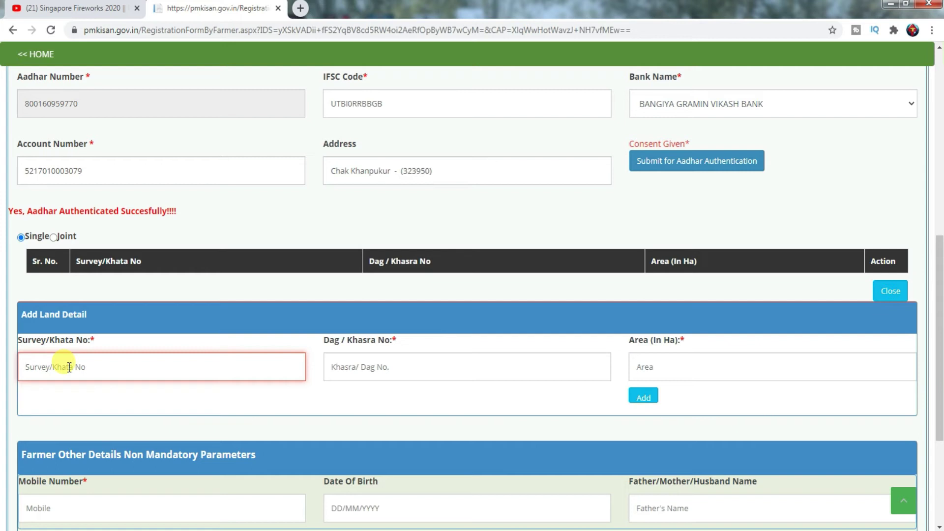
pyautogui.write('1680')
pyautogui.click(350, 367)
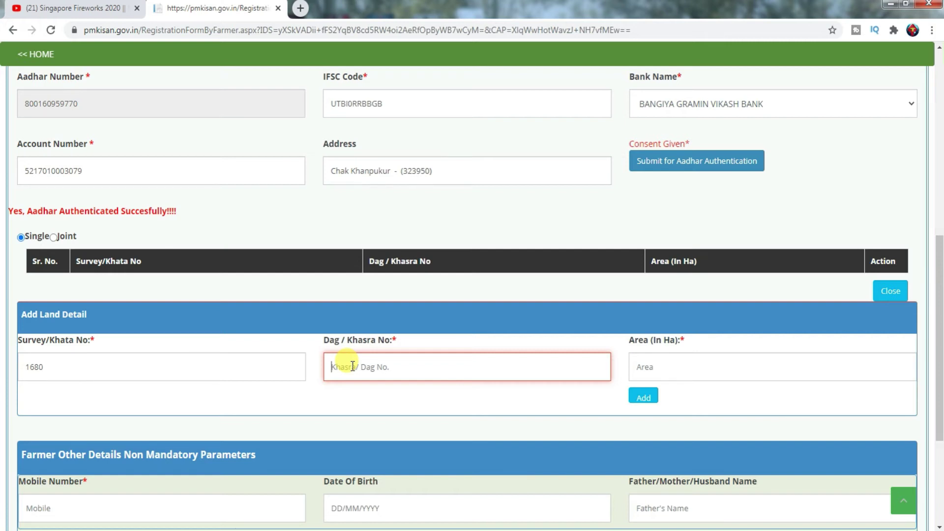
pyautogui.write('373')
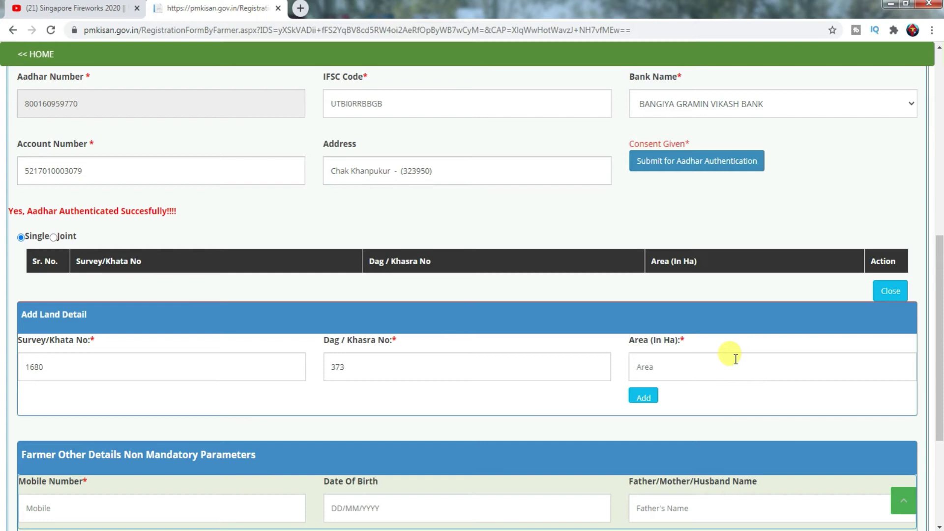
pyautogui.click(736, 359)
pyautogui.write('0.42')
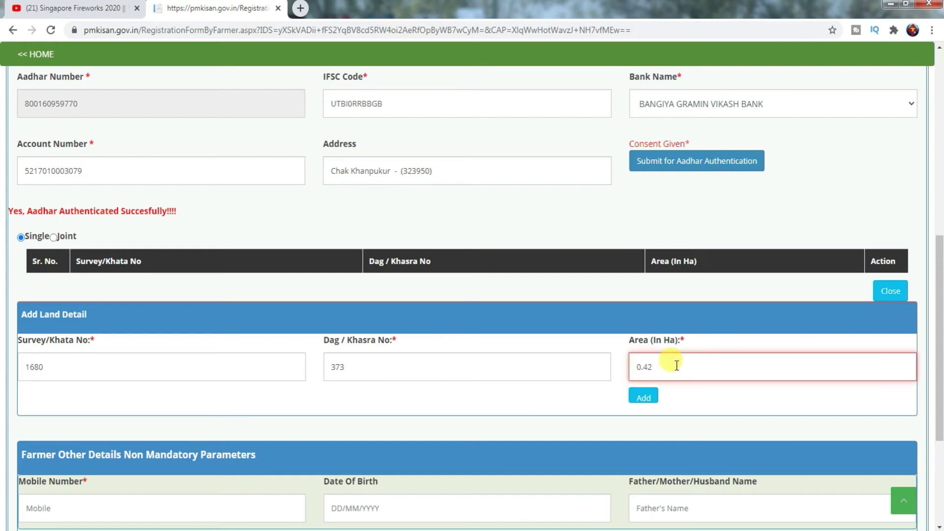
pyautogui.click(646, 398)
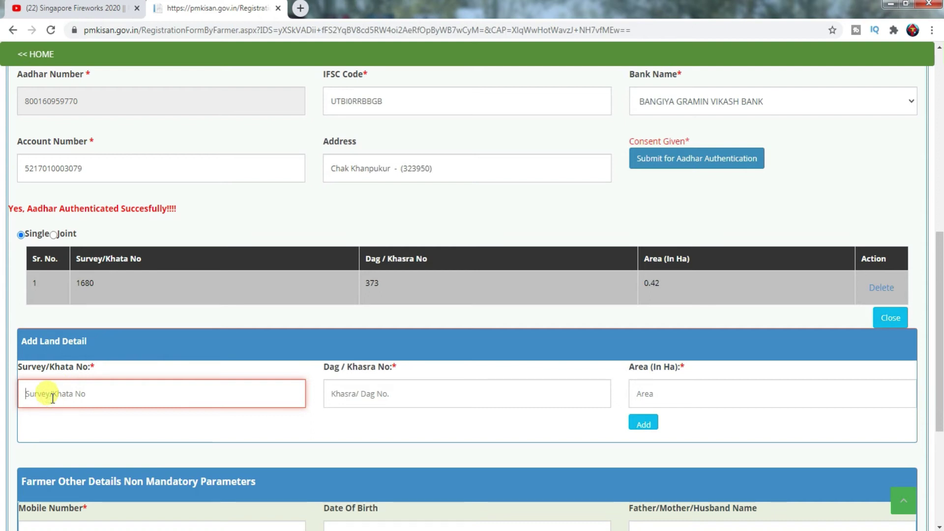
# Add land plot Survey/Khata 29/2, Dag/Khasra 157, area 0.33 Ha
pyautogui.write('29/2')
pyautogui.click(353, 394)
pyautogui.write('157')
pyautogui.click(668, 393)
pyautogui.write('0.33')
pyautogui.click(644, 423)
# Add land plot Survey/Khata 29/2, Dag/Khasra 373, area 0.08 Ha
pyautogui.click(86, 428)
pyautogui.write('29/2')
pyautogui.click(393, 425)
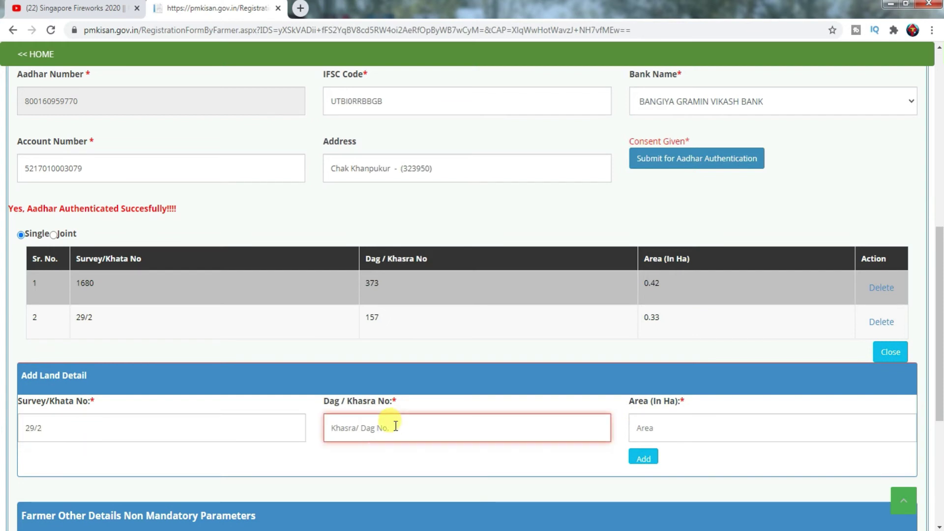
pyautogui.write('373')
pyautogui.click(646, 423)
pyautogui.write('0.08')
pyautogui.click(643, 459)
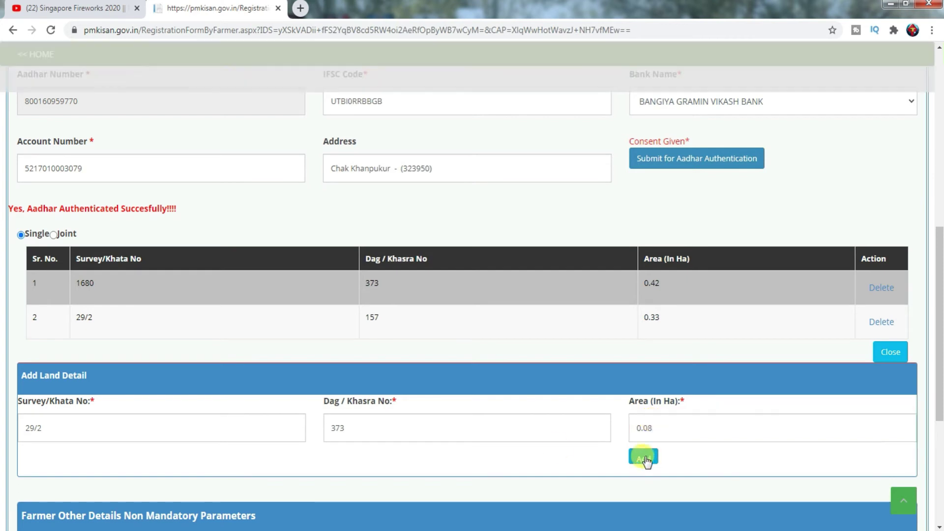
# Add land plot Survey/Khata 29/2, Dag/Khasra 374, area 0.57 Ha
pyautogui.click(115, 457)
pyautogui.write('29/2')
pyautogui.press('Tab')
pyautogui.write('374')
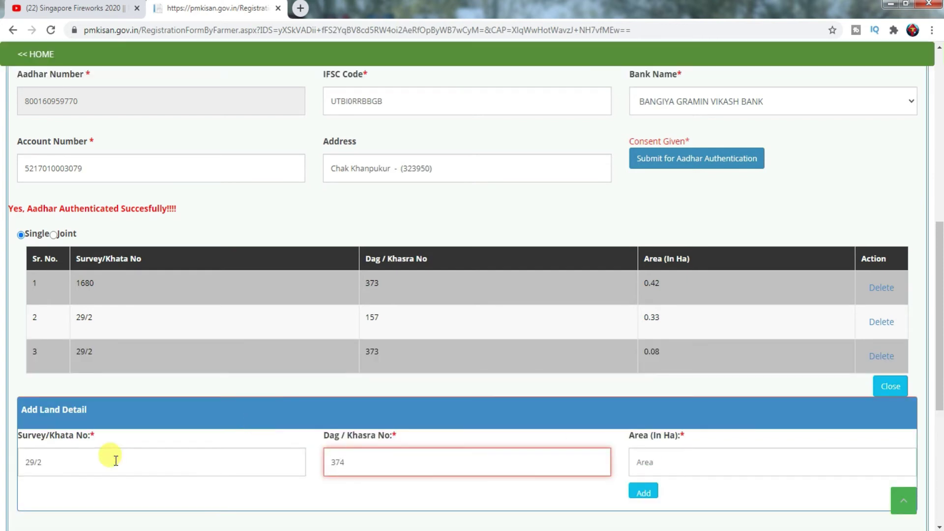
pyautogui.click(642, 461)
pyautogui.write('0.57')
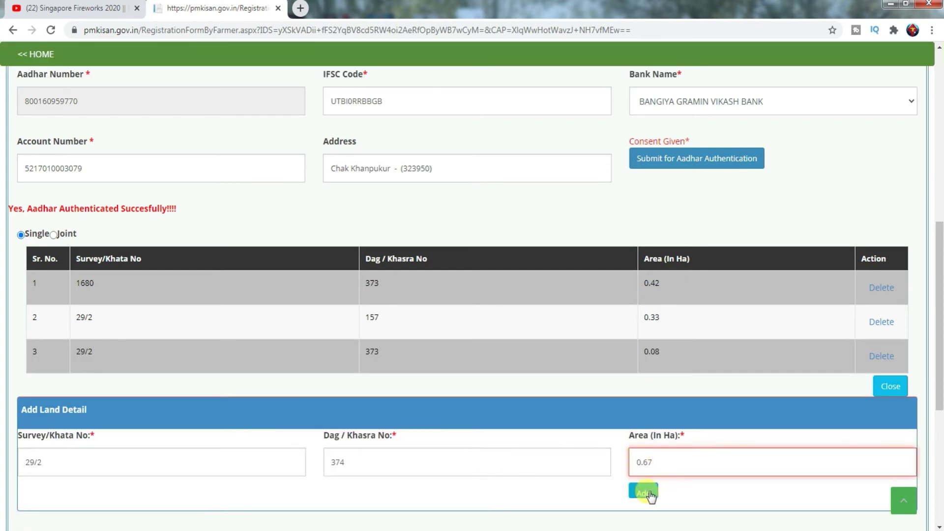
pyautogui.click(647, 494)
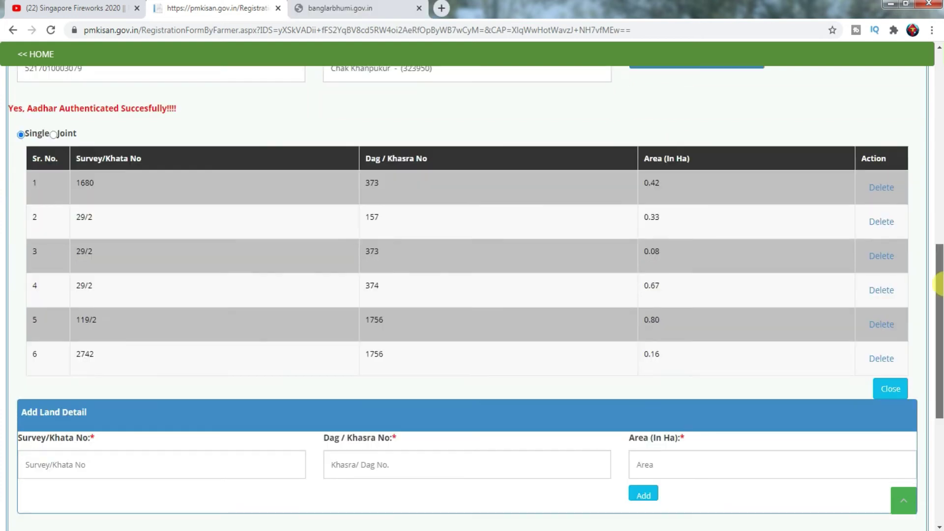
pyautogui.moveTo(939, 285); pyautogui.dragTo(939, 318)
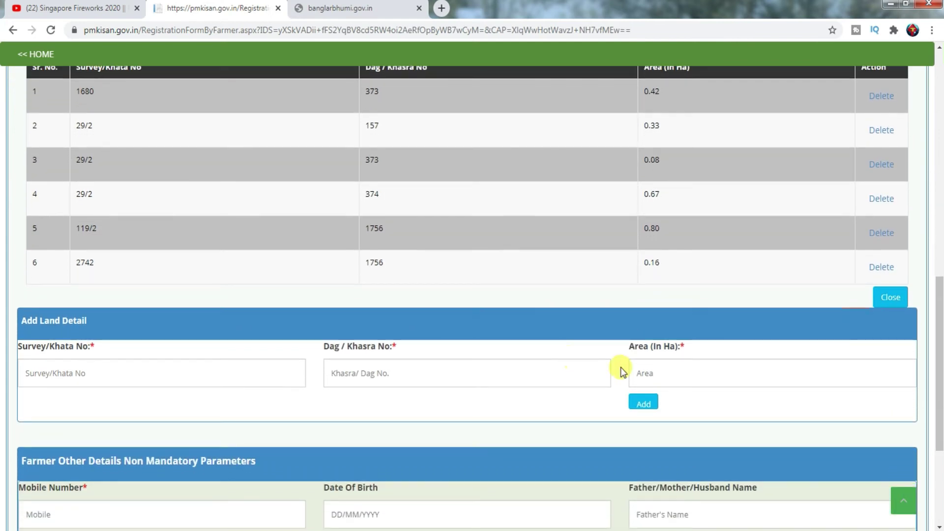
# Paste the farmer's mobile number into the Mobile Number field, moving on to Date Of Birth
pyautogui.moveTo(936, 358); pyautogui.dragTo(938, 397)
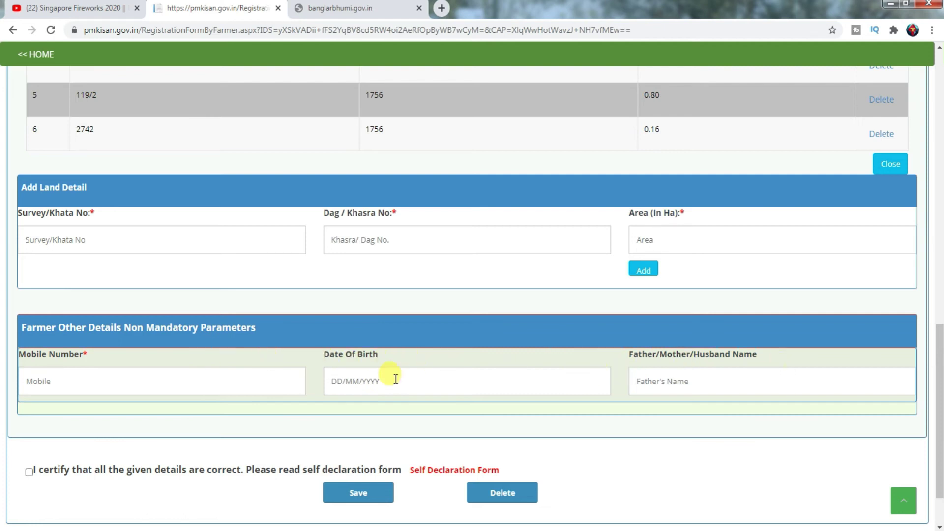
pyautogui.click(134, 381)
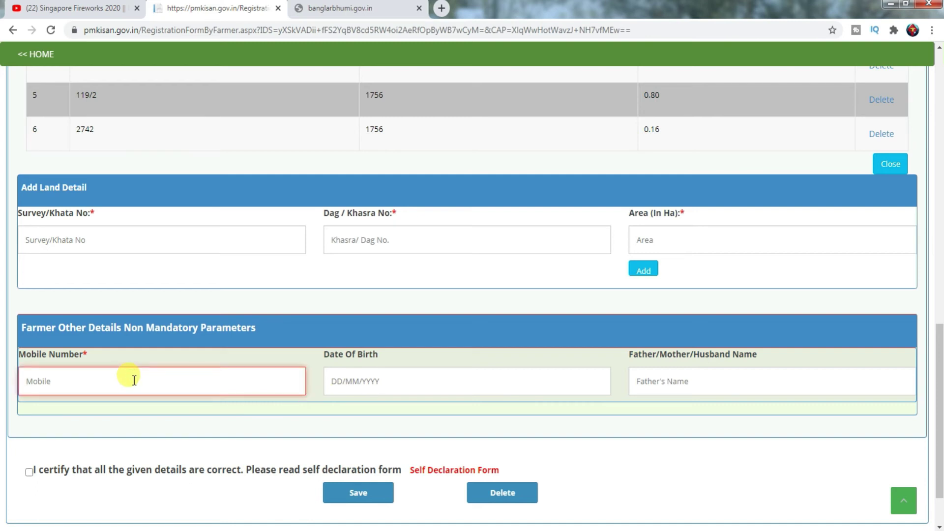
pyautogui.hotkey('ctrl', 'v')
pyautogui.press('Tab')
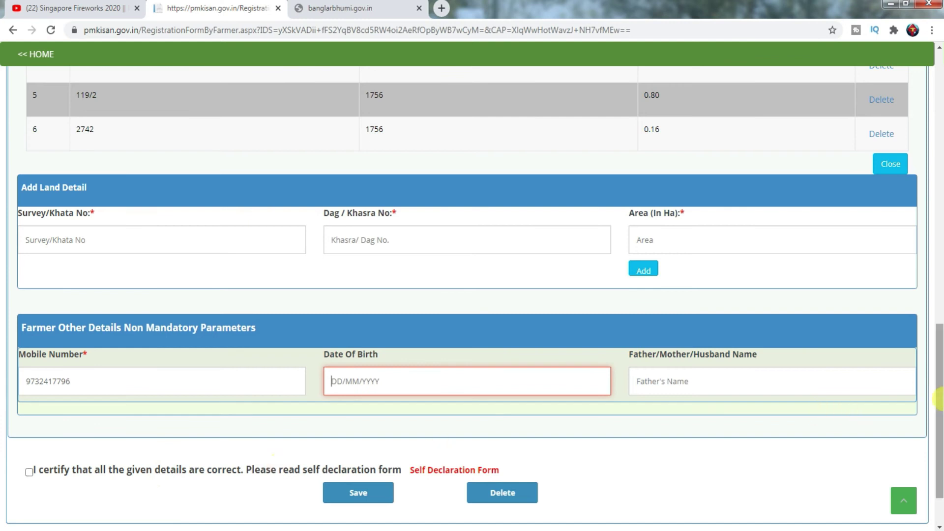
pyautogui.moveTo(936, 413); pyautogui.dragTo(939, 437)
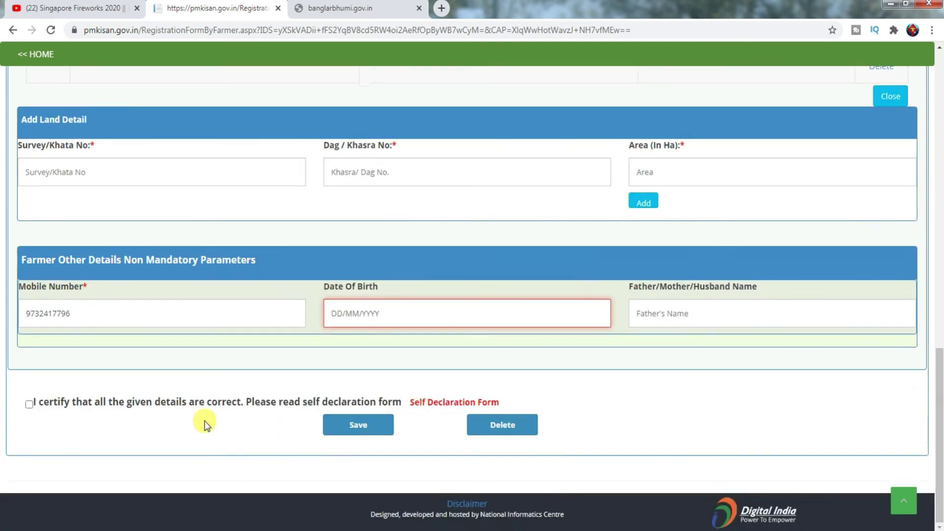
# Tick the 'I certify' declaration, save the registration, and acknowledge the state-approval alert
pyautogui.click(29, 405)
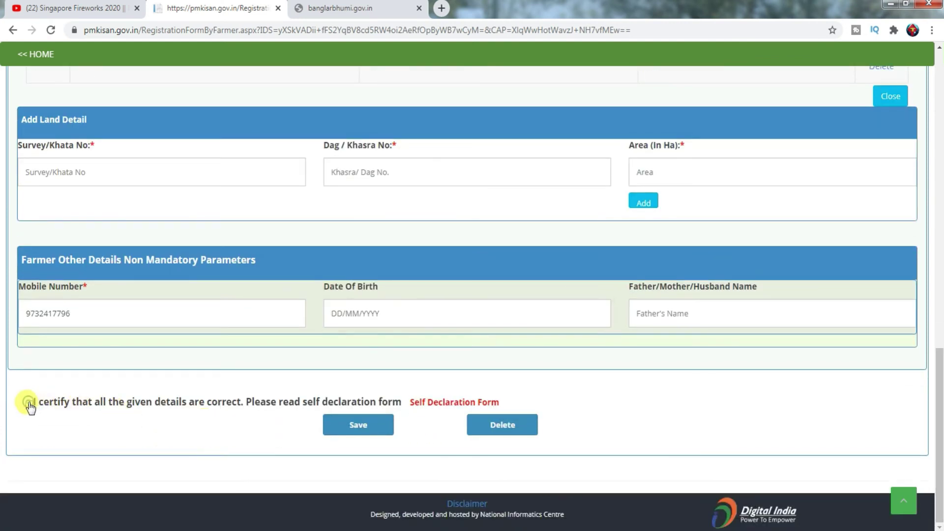
pyautogui.click(29, 406)
pyautogui.click(348, 431)
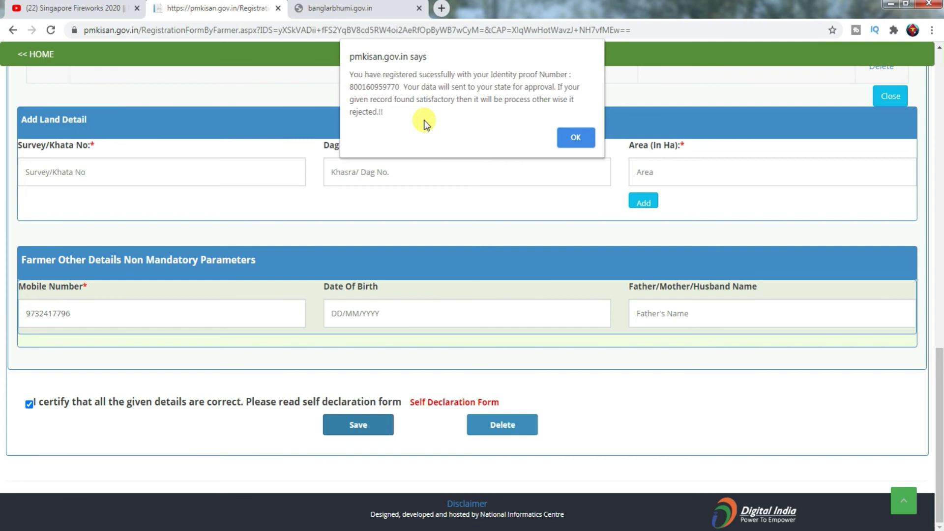
pyautogui.click(582, 136)
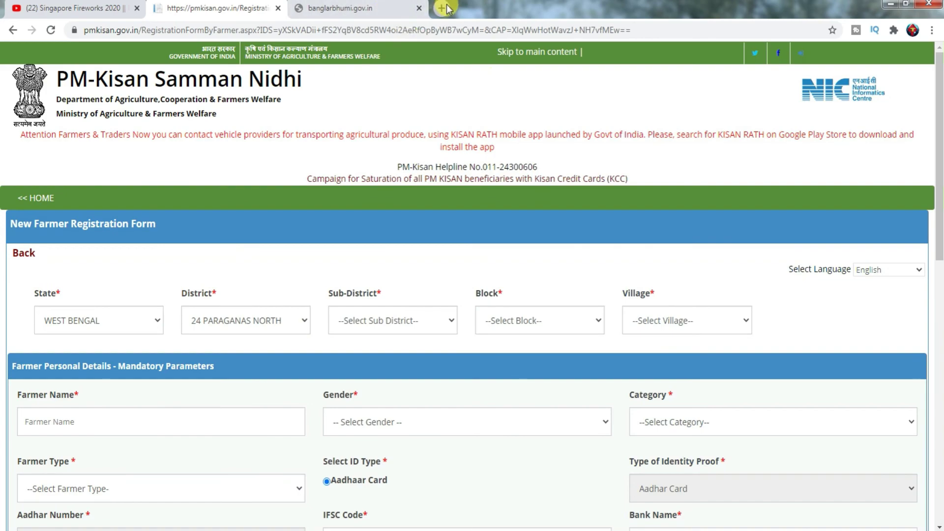
pyautogui.click(441, 8)
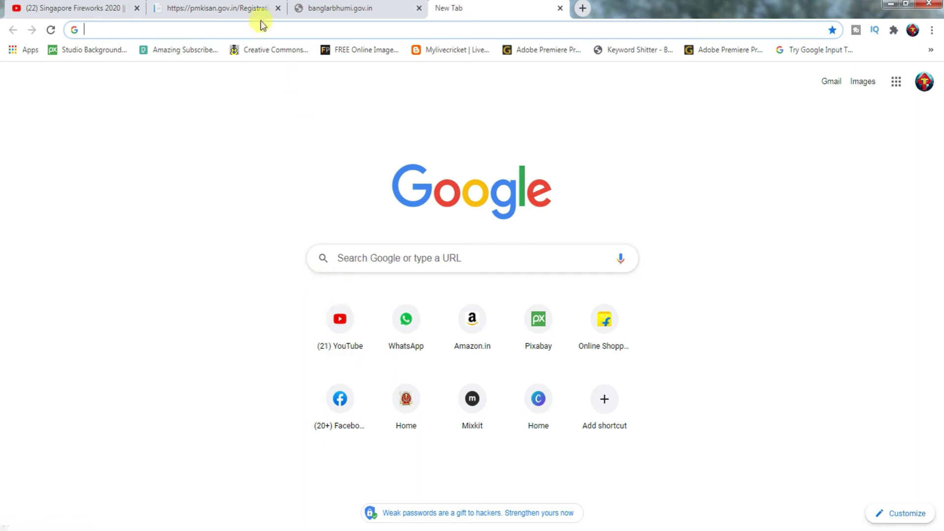
# Go to the PM-Kisan home page and choose Status of Self Registered/CSC Farmers in Farmers Corner
pyautogui.write('pm')
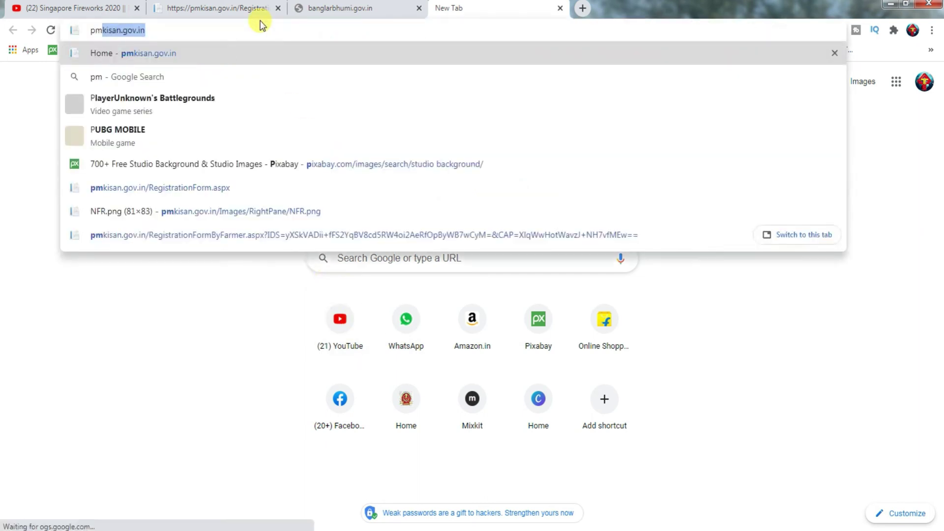
pyautogui.press('Return')
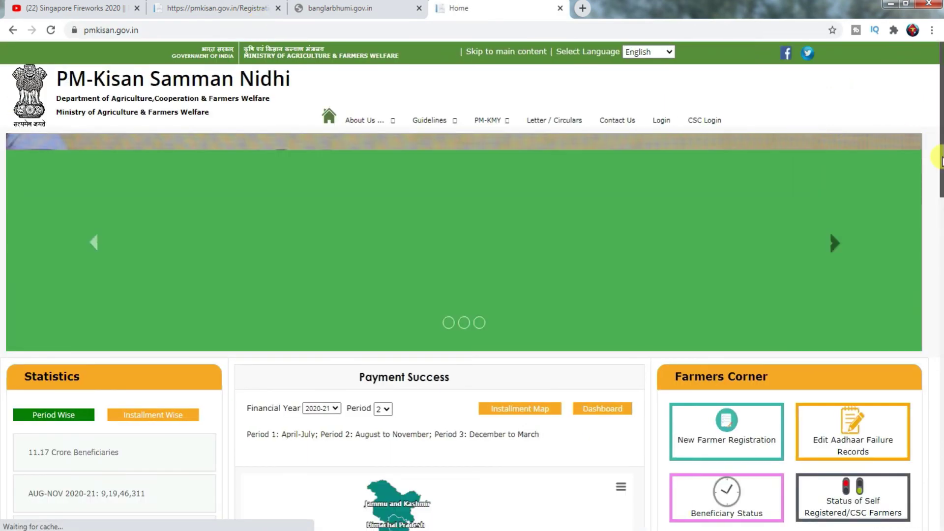
pyautogui.scroll(-6, 938, 196)
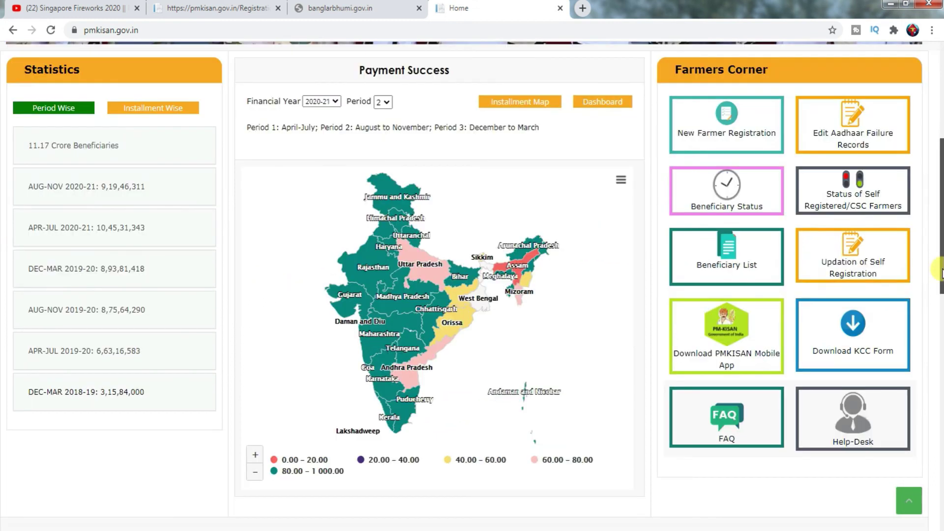
pyautogui.click(842, 170)
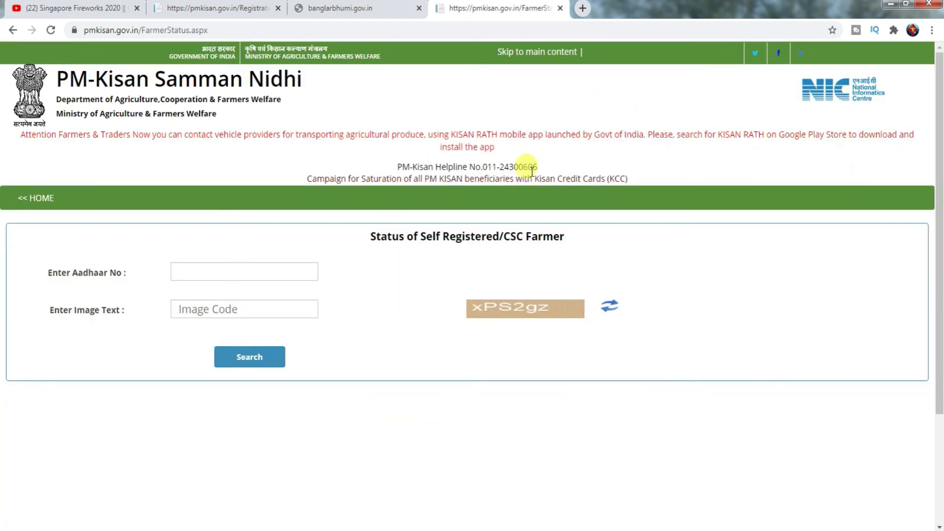
# Search status by Aadhaar number and image code, see Pending for approval at State/District level, then go back
pyautogui.click(207, 269)
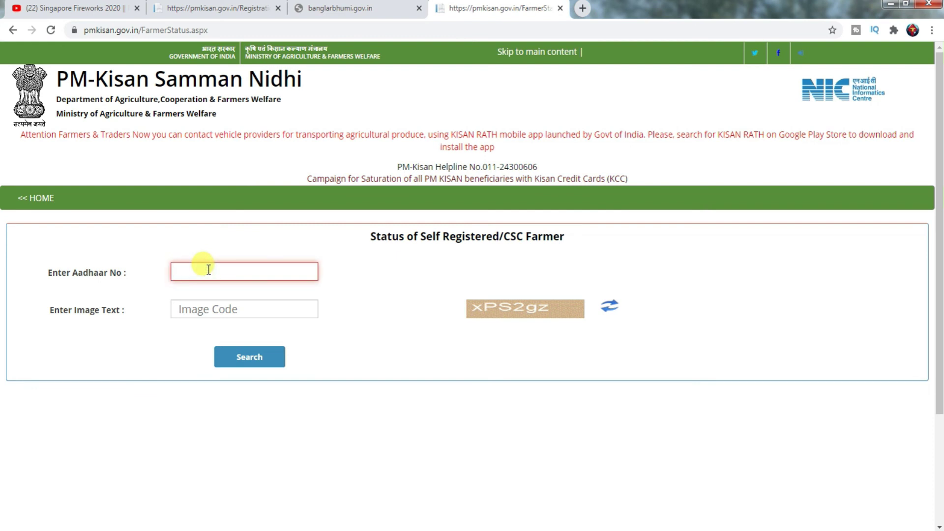
pyautogui.press('Tab')
pyautogui.write('xPS2gz')
pyautogui.click(226, 362)
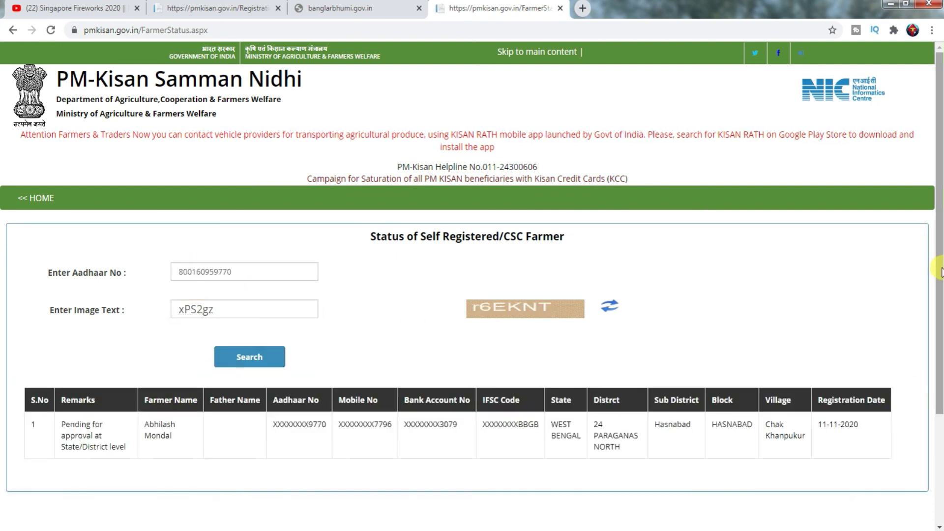
pyautogui.scroll(-1, 934, 264)
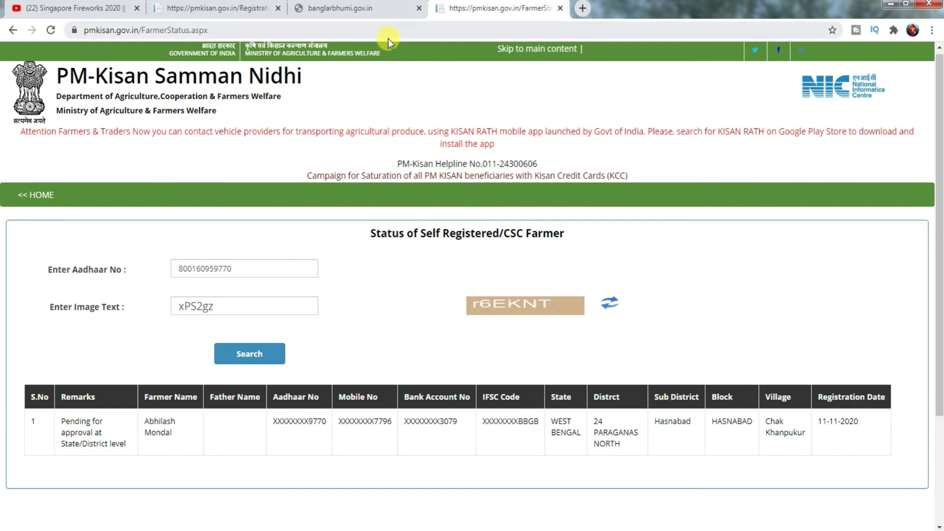
pyautogui.click(14, 30)
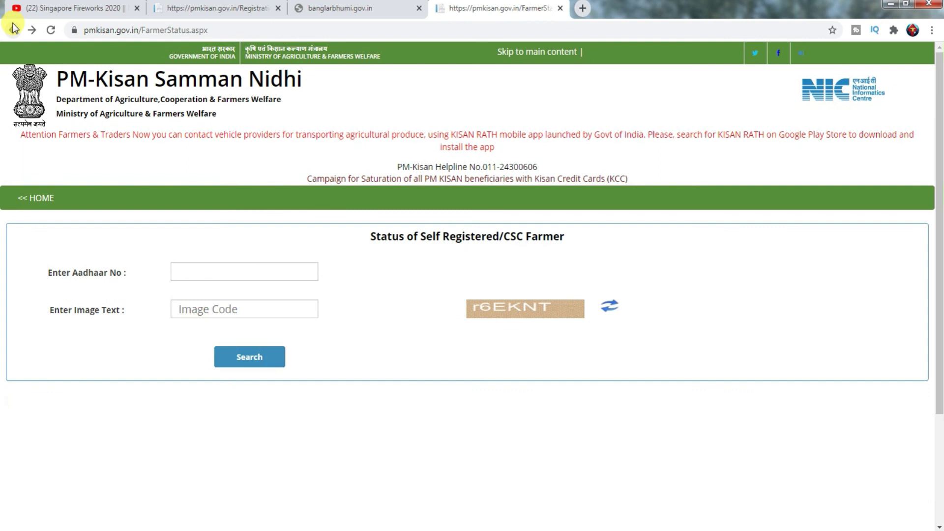
# Go back to the PM-Kisan home page and choose the Beneficiary Status tile in Farmers Corner
pyautogui.click(13, 29)
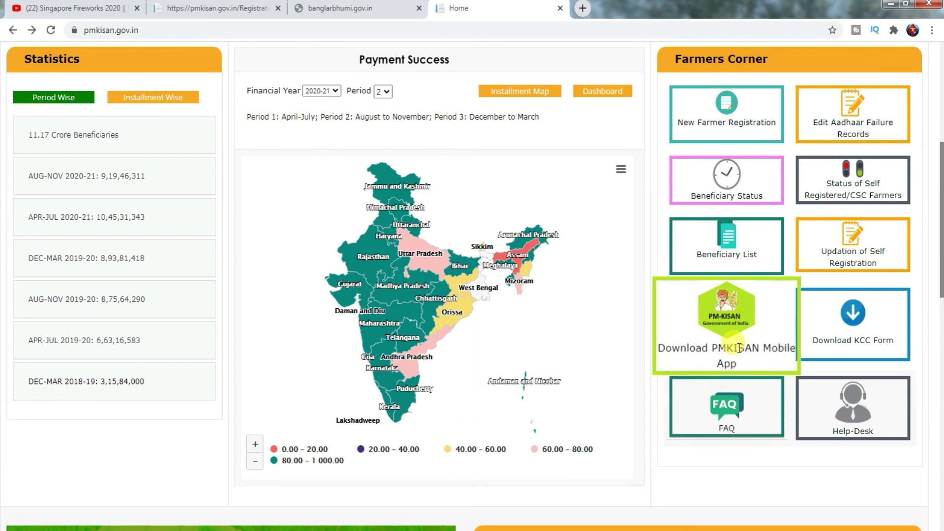
pyautogui.click(751, 174)
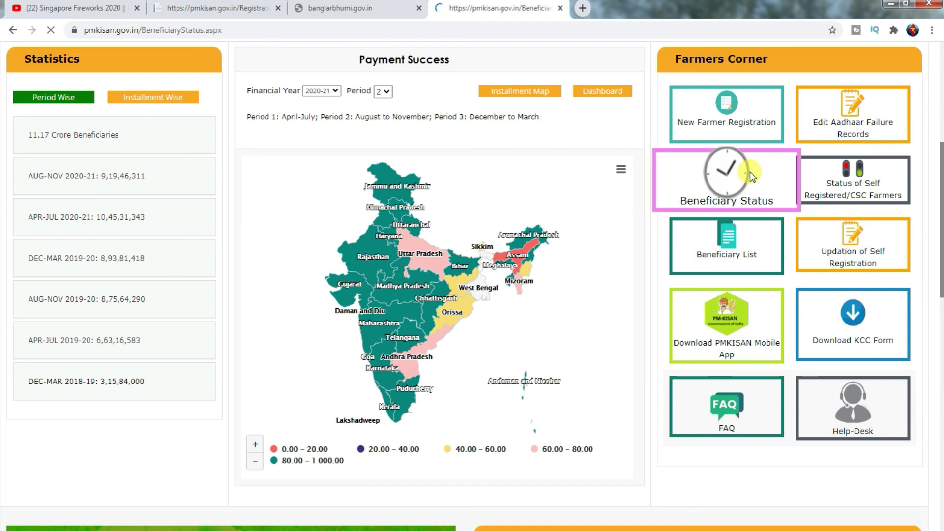